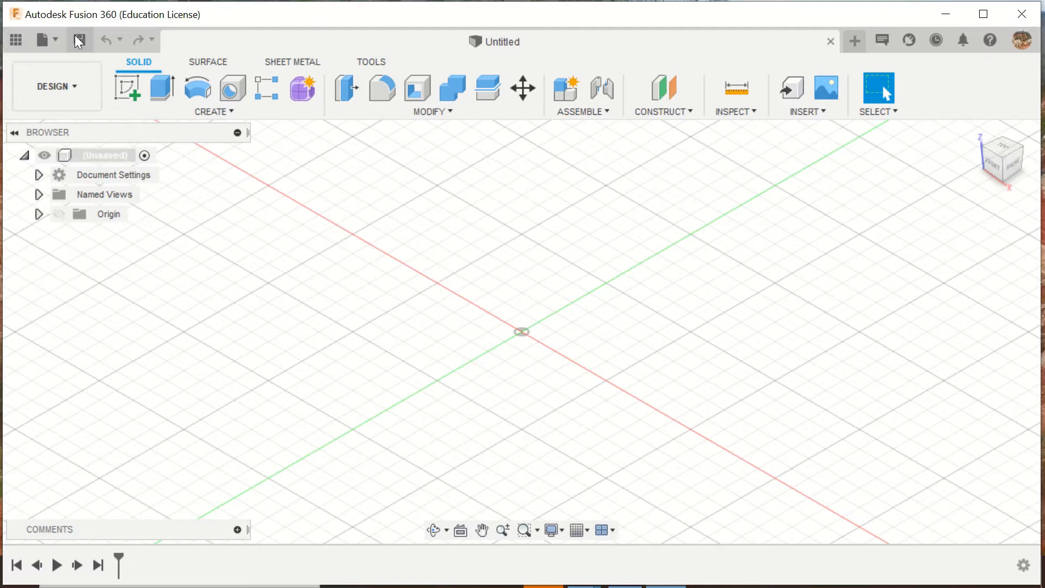
- Open the phonecase design from the pen design project
click(60, 43)
click(64, 154)
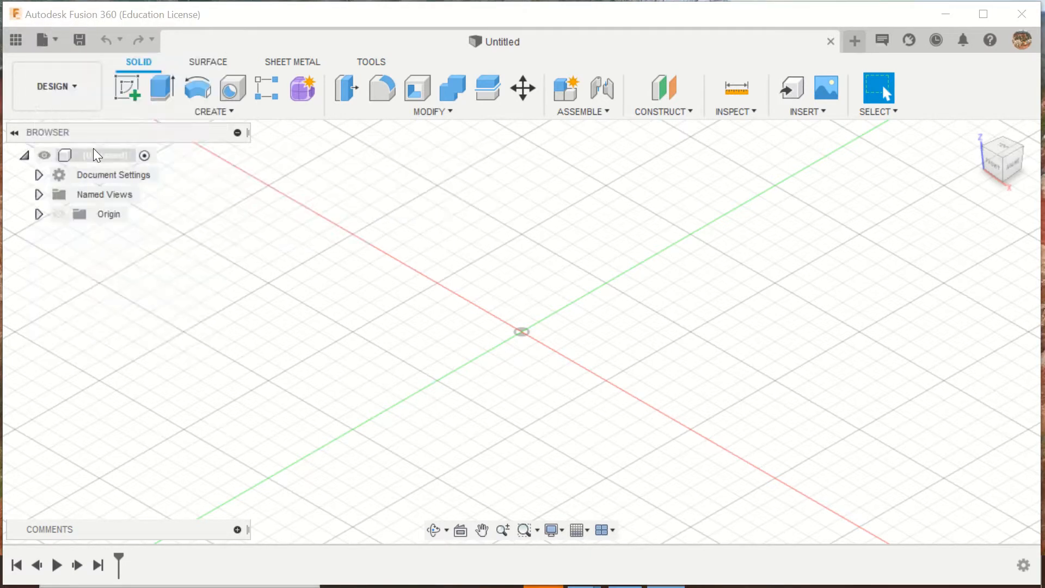
scroll(500, 308, down, 1)
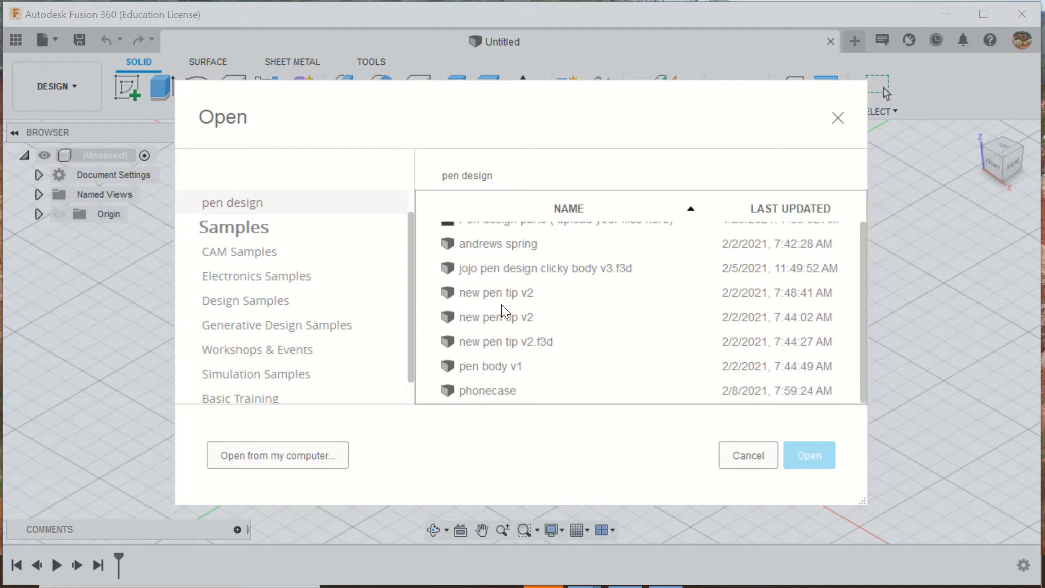
click(468, 393)
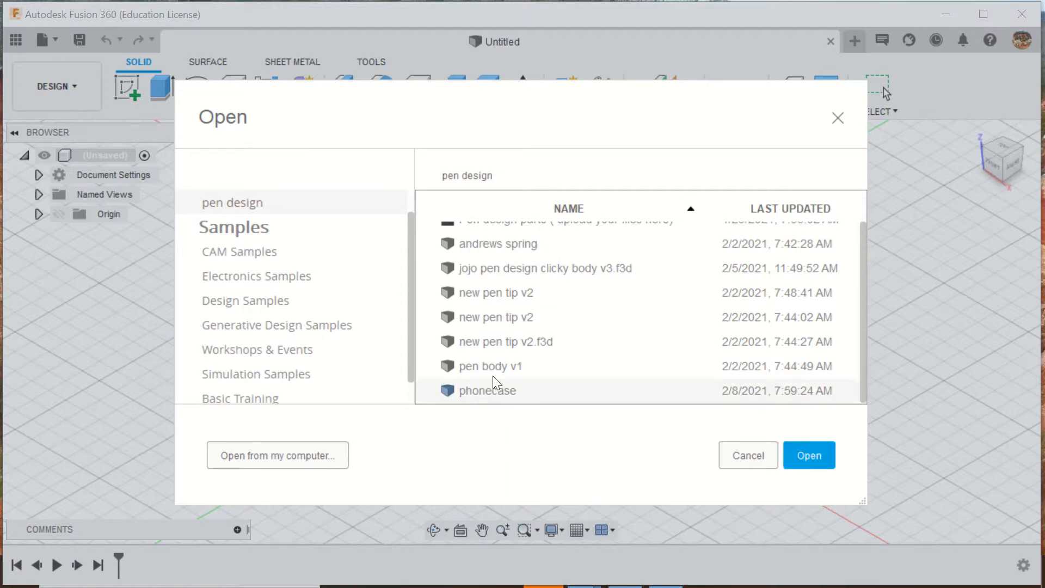
click(812, 453)
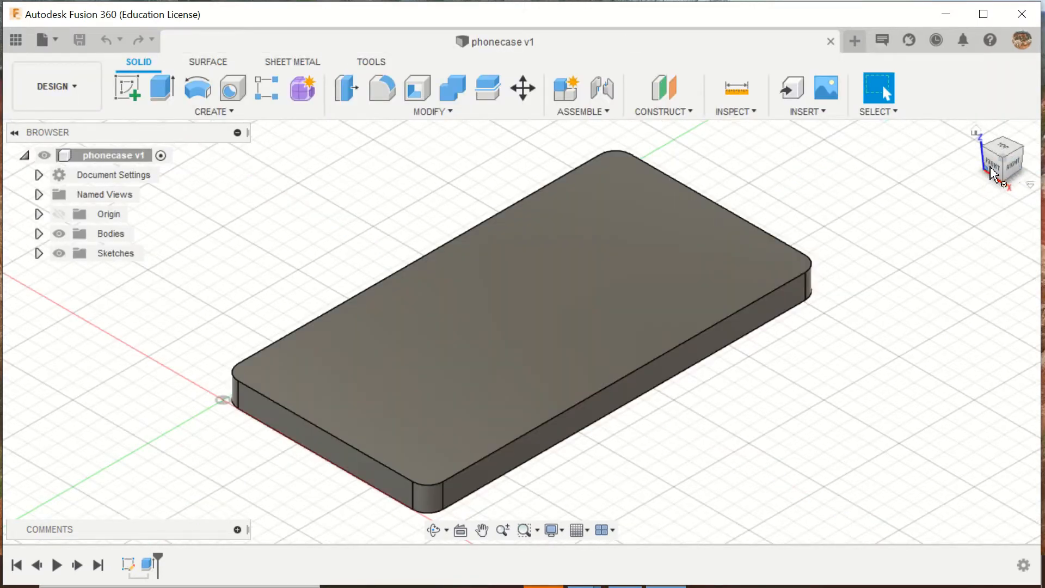
- Create a new drawing from the phonecase design using the ASME standard, inch units and sheet size A (11in x 8.5in)
mouse_move(999, 166)
mouse_down()
mouse_move(987, 155)
mouse_move(989, 128)
mouse_move(988, 155)
mouse_move(1004, 177)
mouse_move(1015, 173)
mouse_move(1001, 141)
mouse_move(1003, 154)
mouse_move(947, 192)
mouse_up()
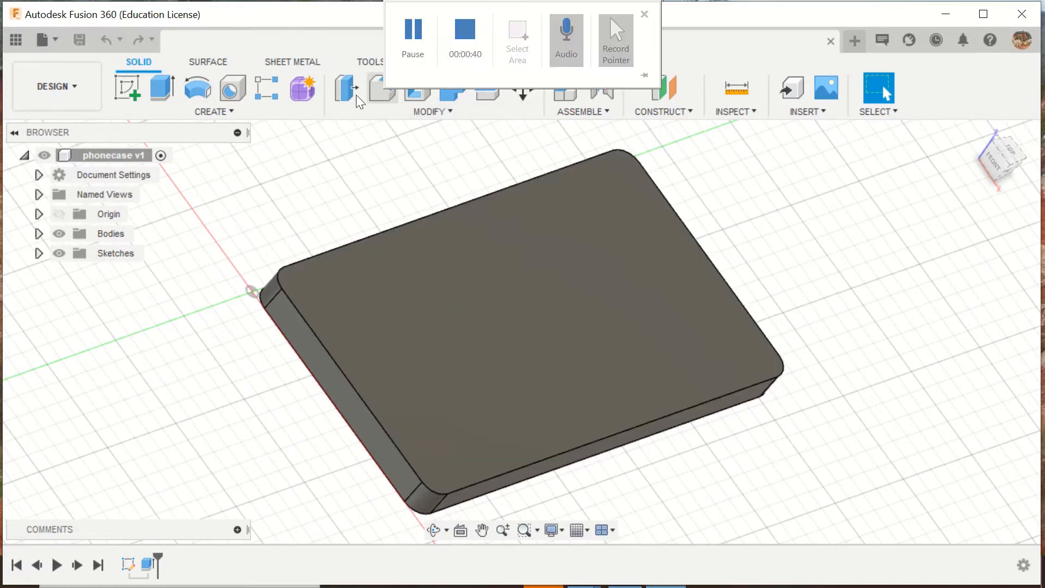
click(44, 40)
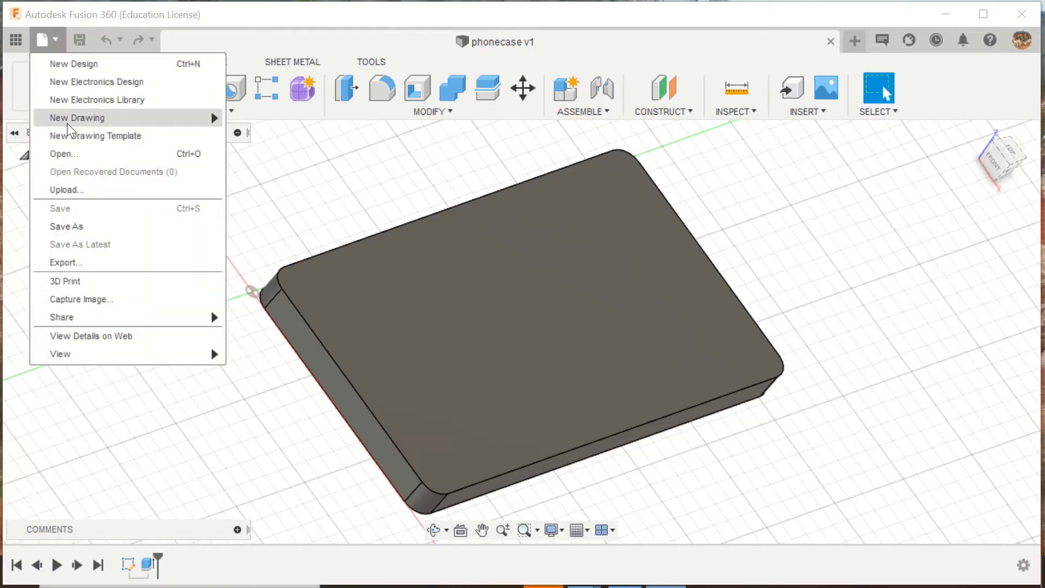
mouse_move(77, 127)
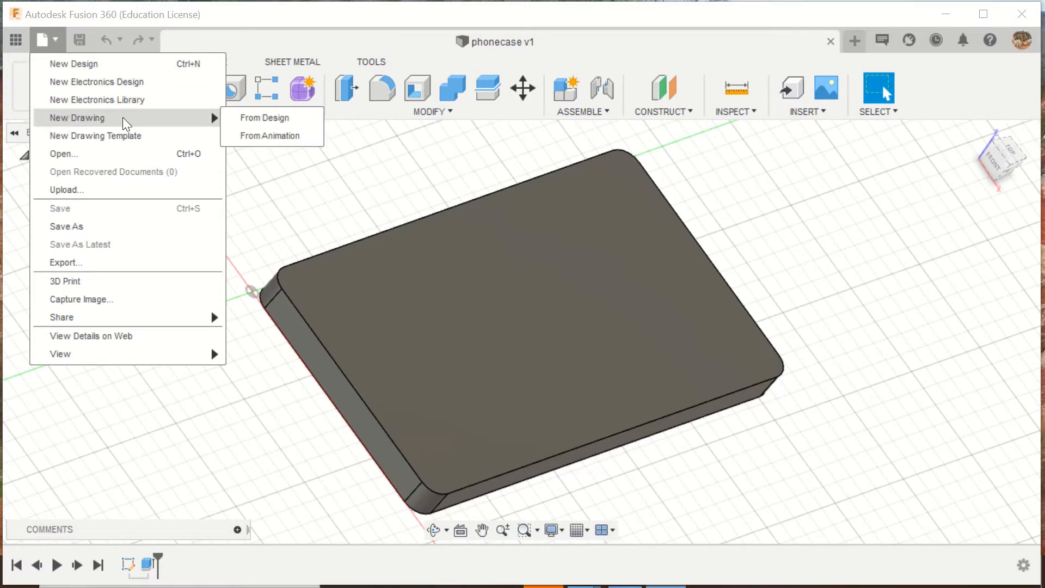
click(269, 120)
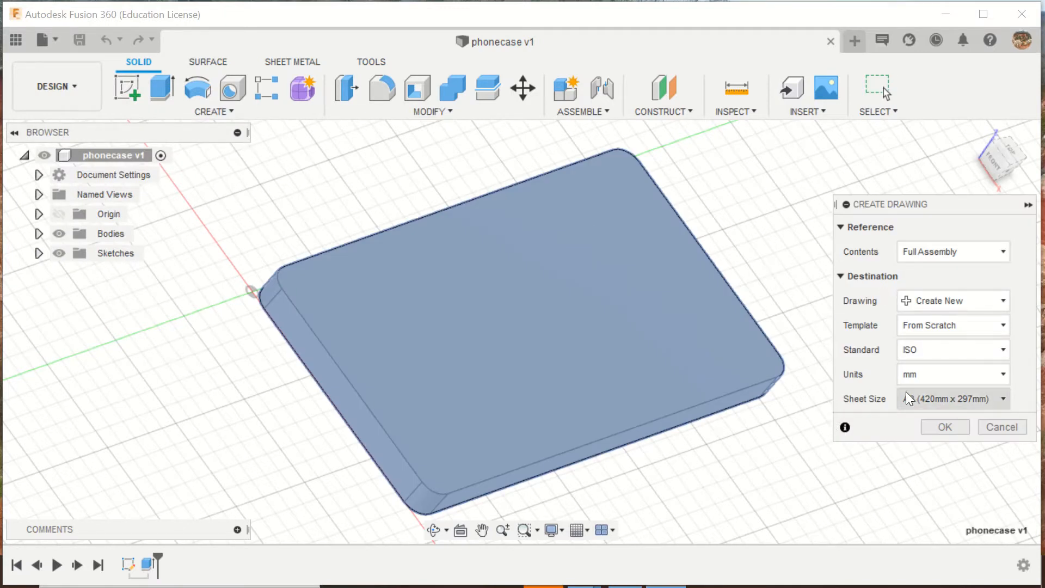
click(1003, 349)
click(929, 368)
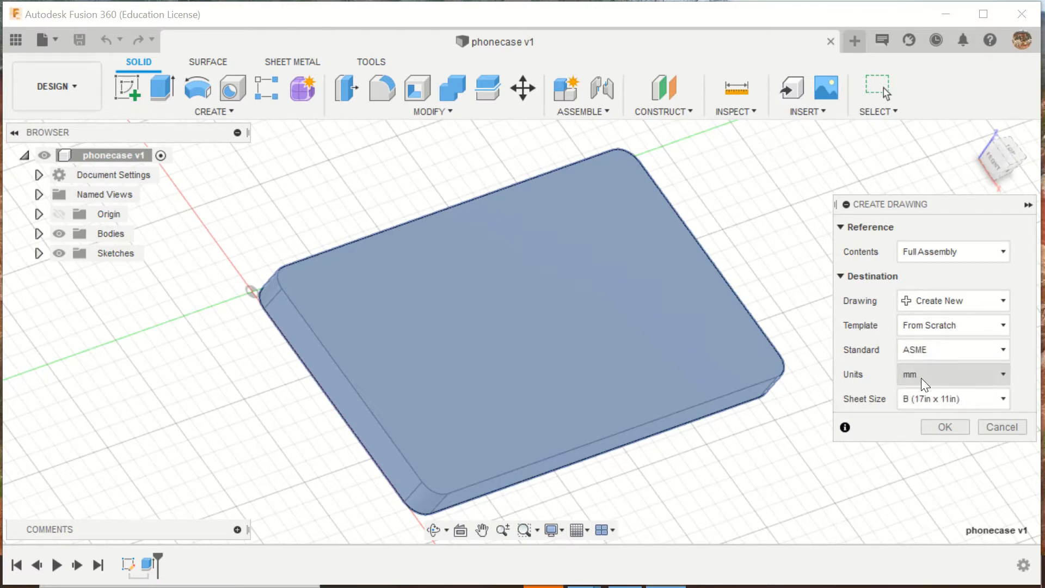
click(1003, 375)
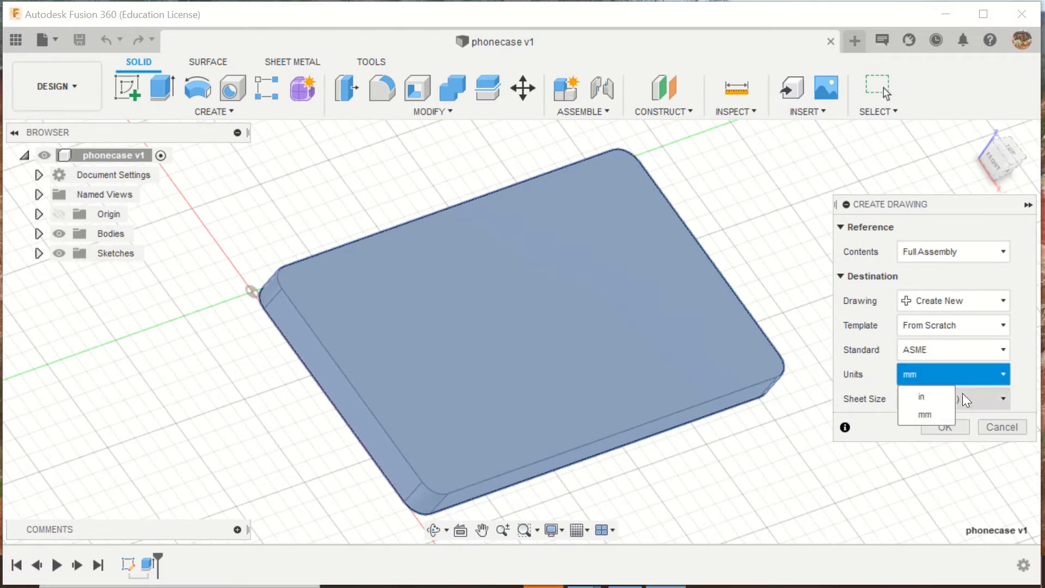
click(913, 395)
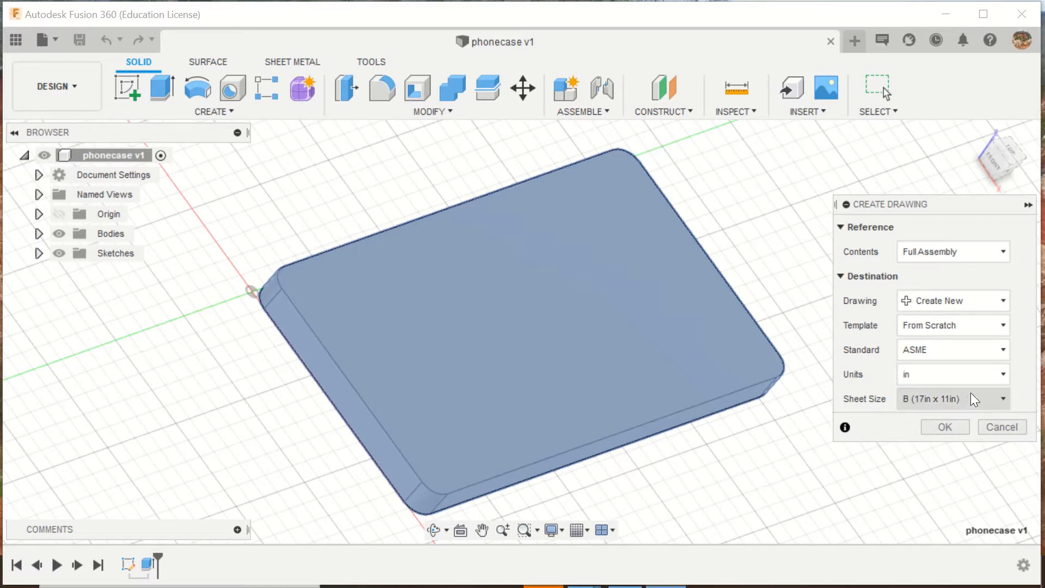
click(1005, 399)
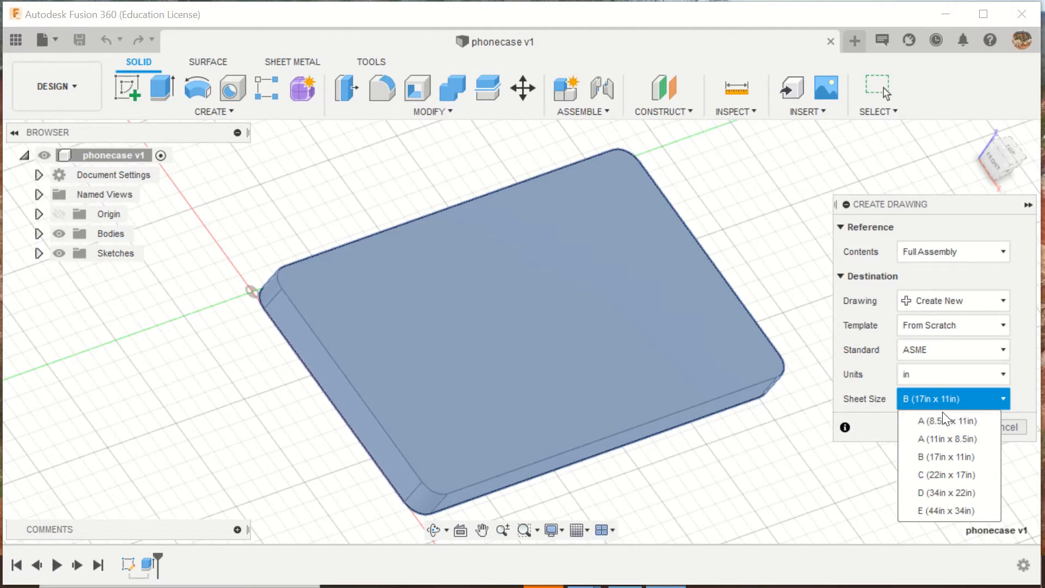
click(947, 439)
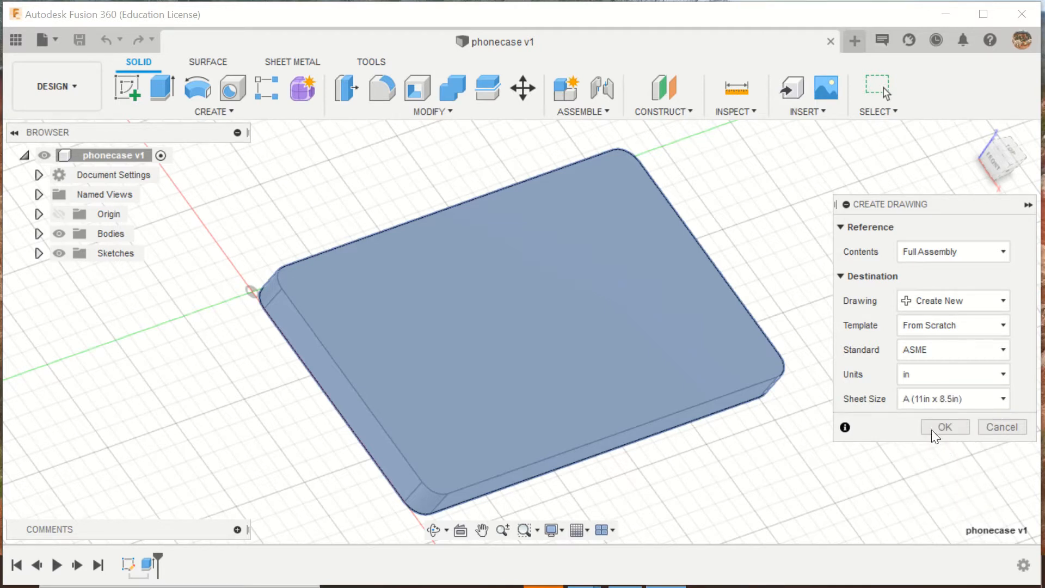
click(933, 428)
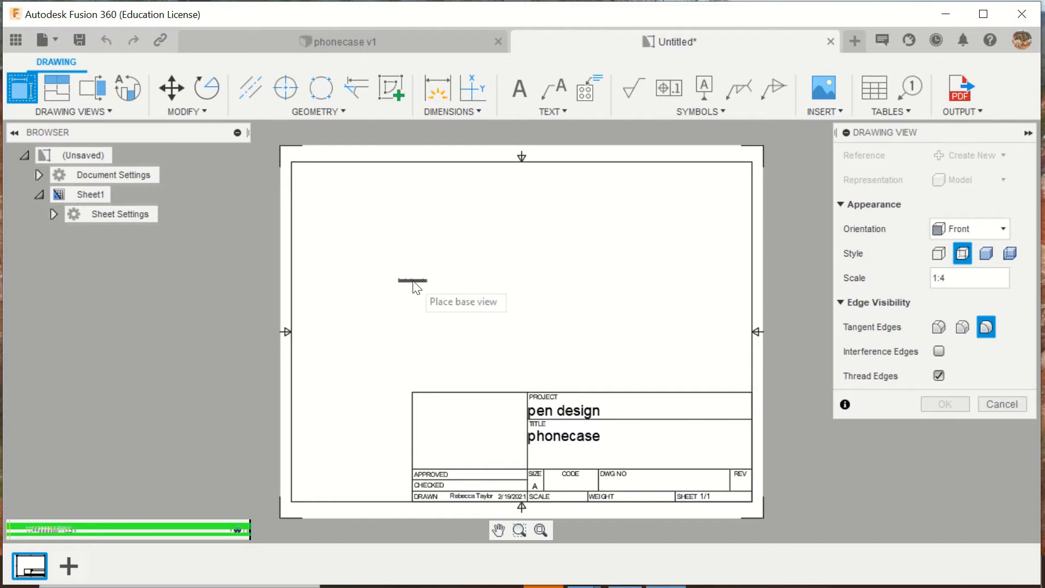
- Place the front base view at 1:4 in the sheet's left half and project the top, isometric and right-side views from it
click(367, 335)
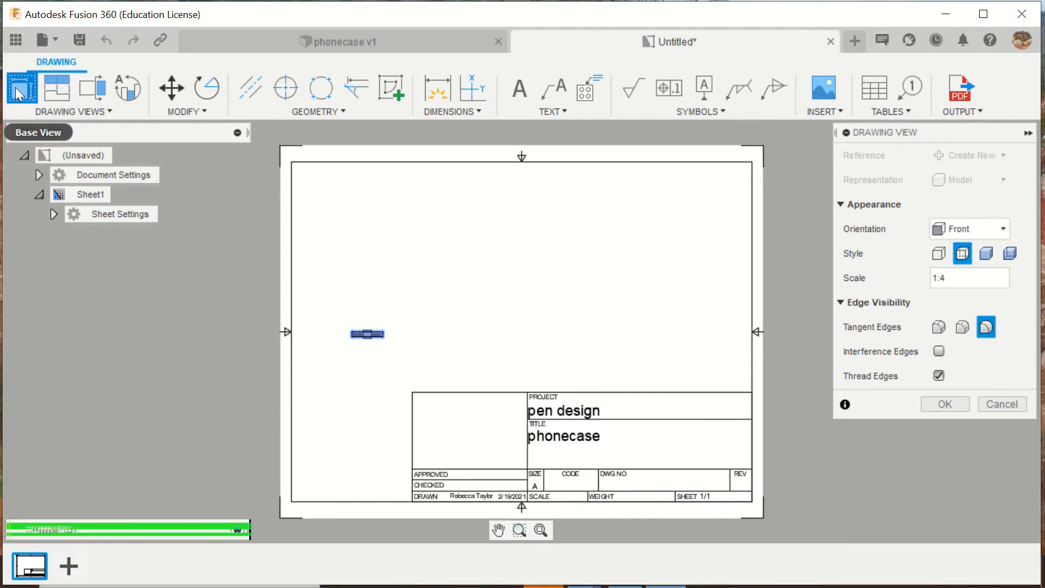
click(59, 86)
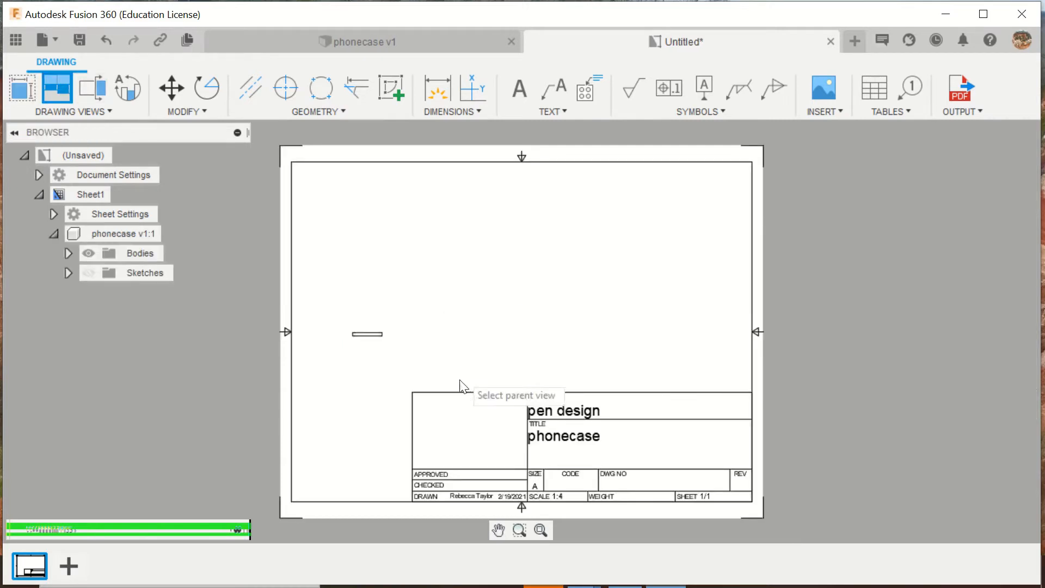
click(364, 335)
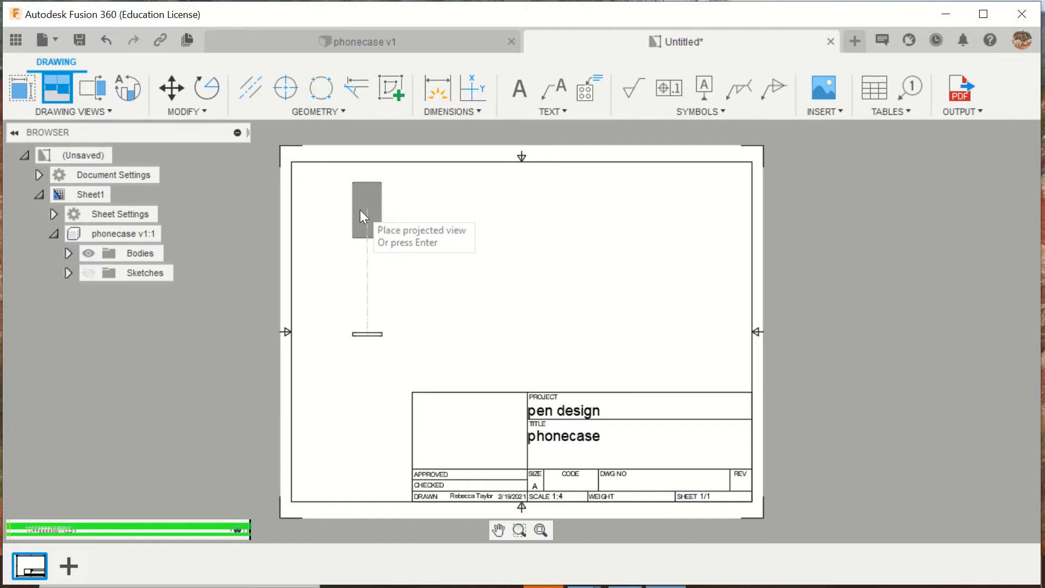
click(361, 211)
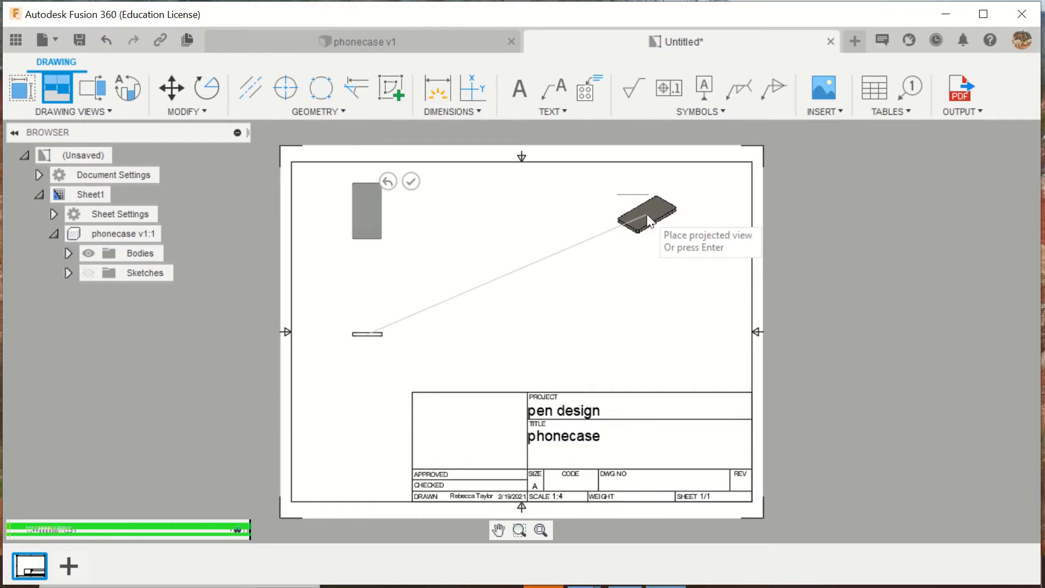
click(647, 214)
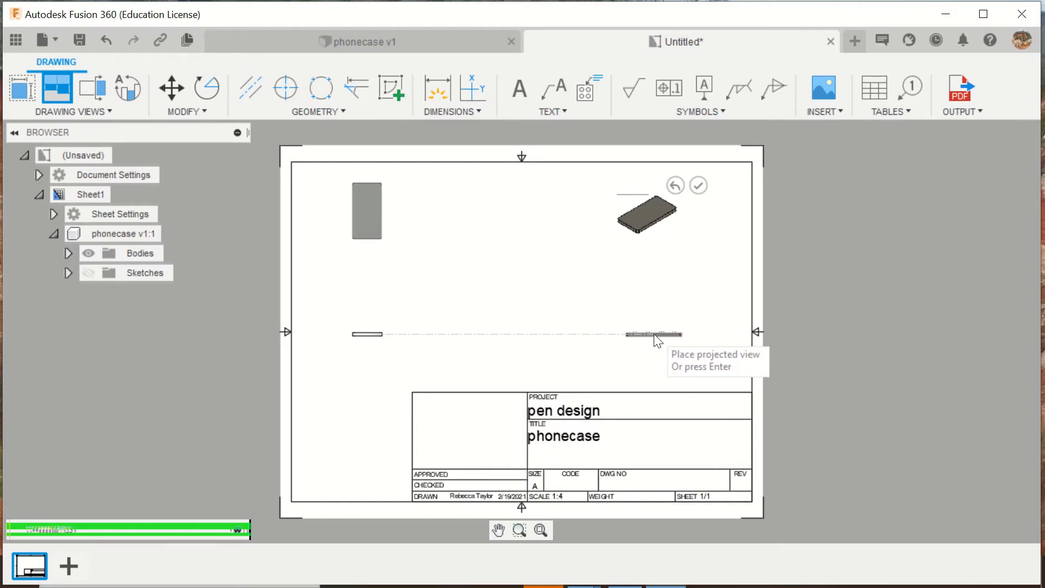
click(657, 340)
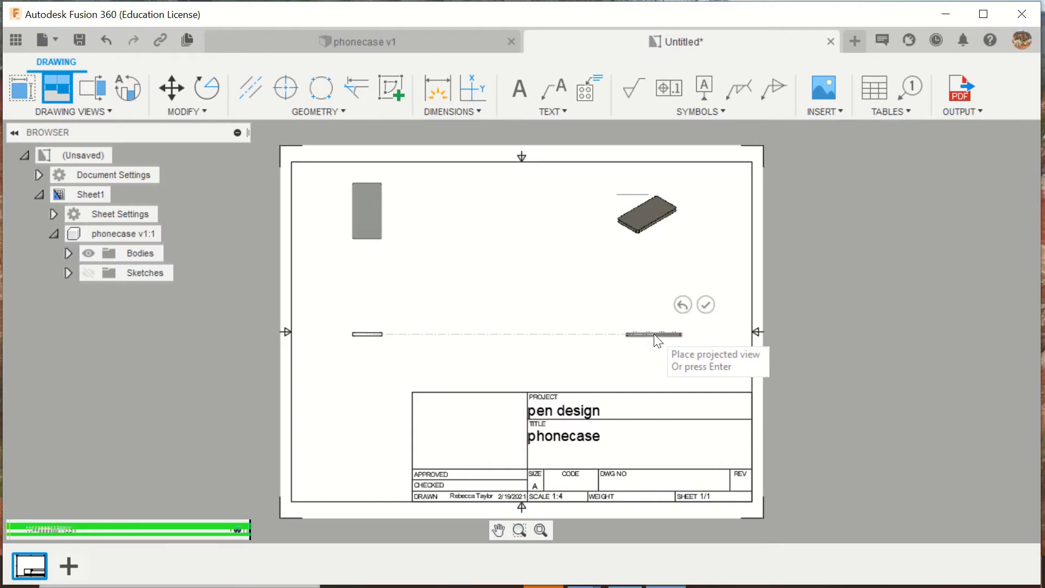
click(705, 306)
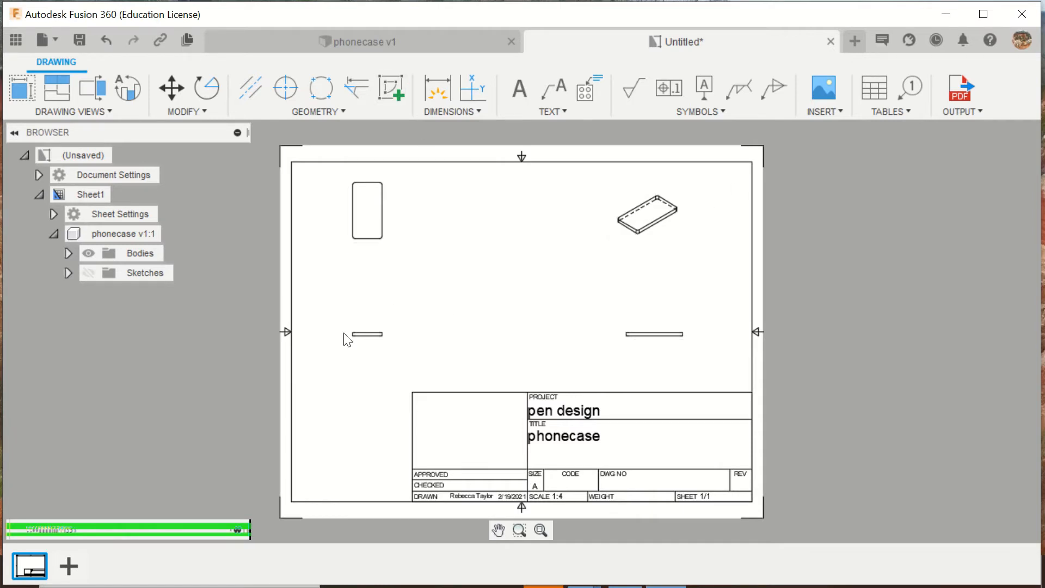
- Set the front base view's scale to 1:2 and move the top view down inside the sheet border
click(370, 337)
right_click(371, 337)
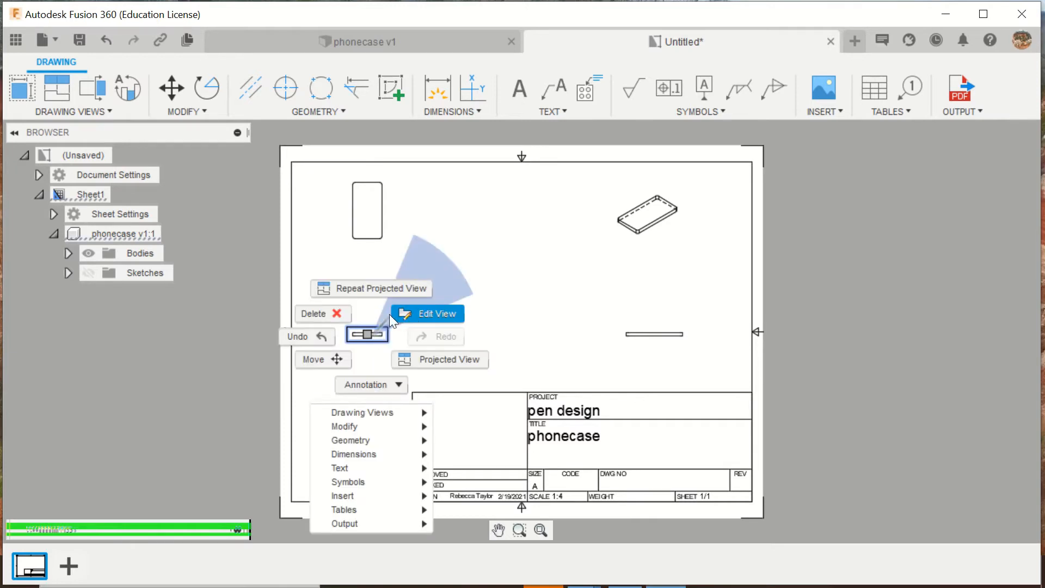
click(376, 328)
click(377, 333)
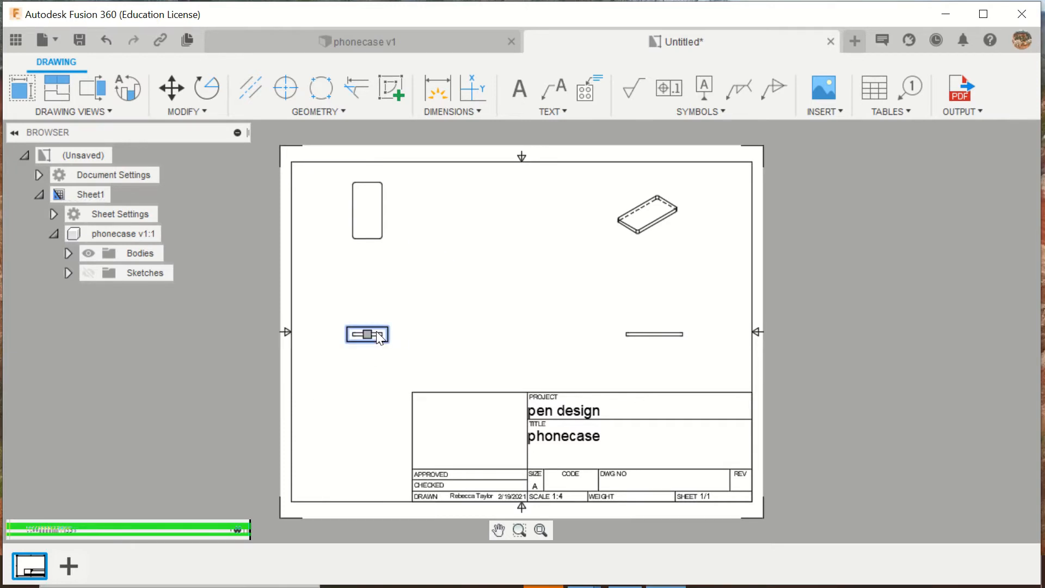
right_click(377, 333)
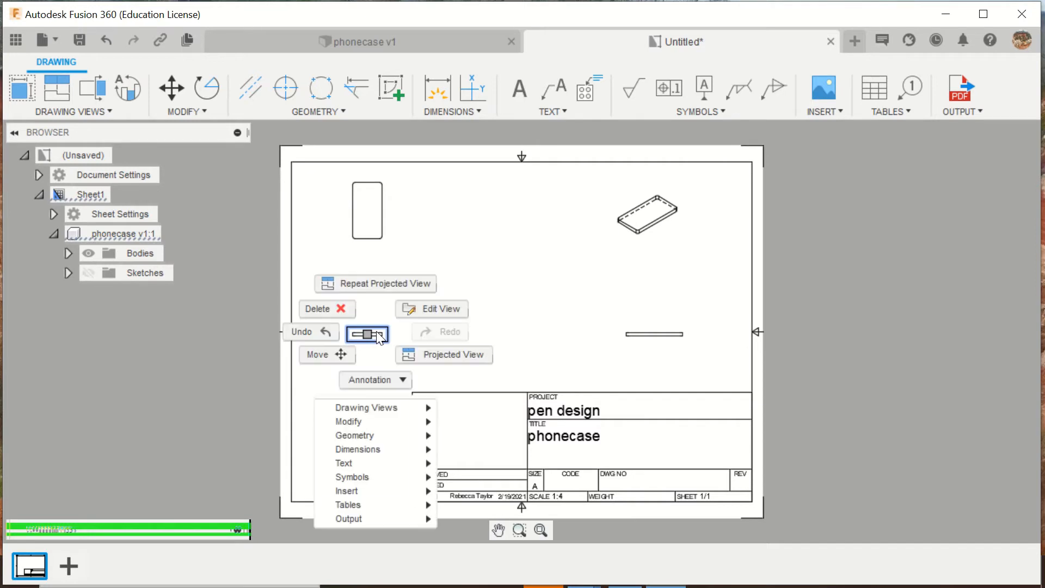
click(454, 319)
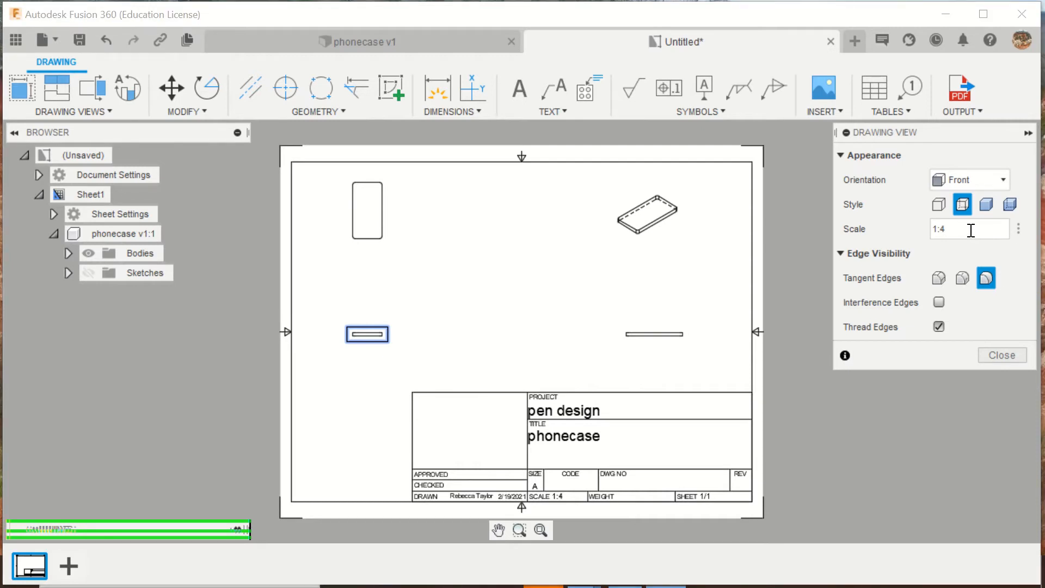
key(BackSpace)
text(5)
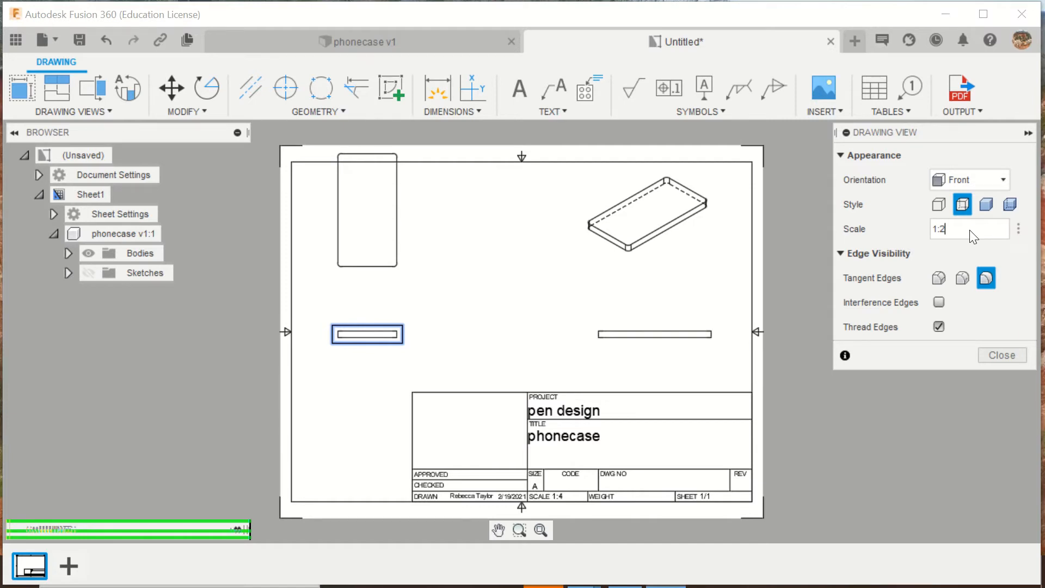
click(994, 356)
mouse_move(367, 231)
mouse_down()
mouse_move(381, 222)
mouse_move(366, 252)
mouse_up()
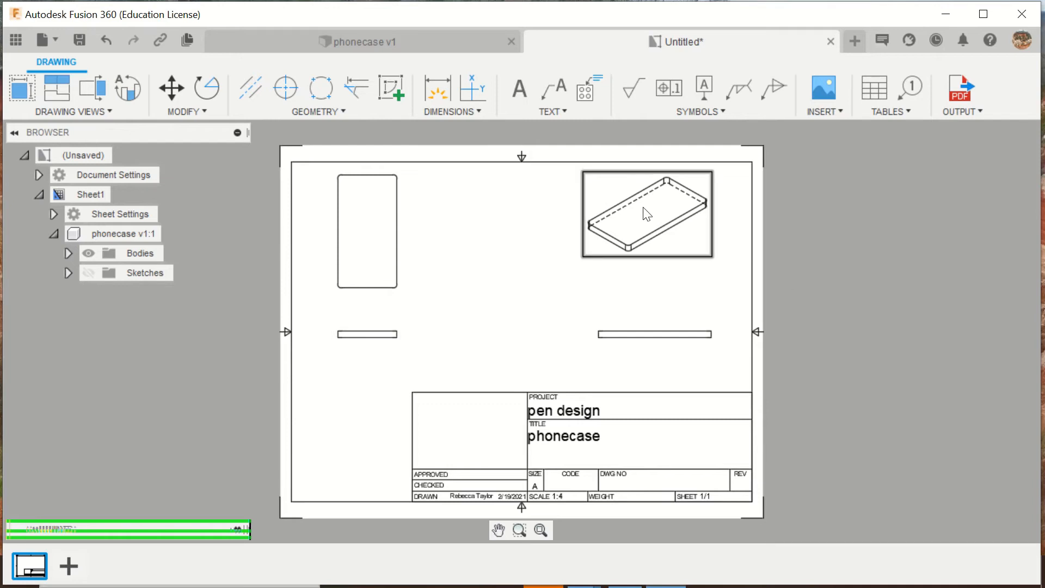
- Set the isometric view's style to shaded without hidden edges
click(604, 191)
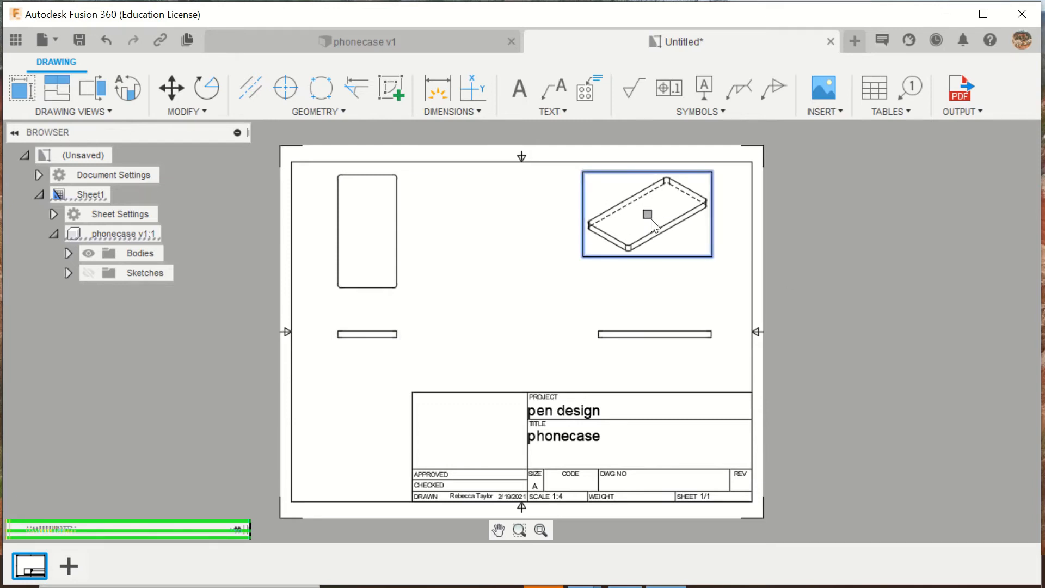
right_click(669, 214)
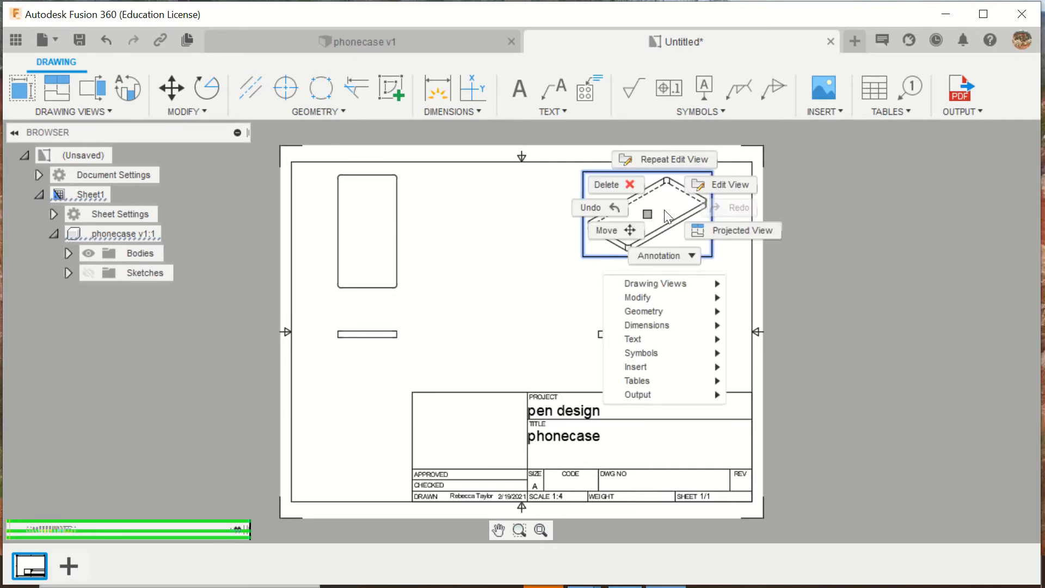
click(727, 188)
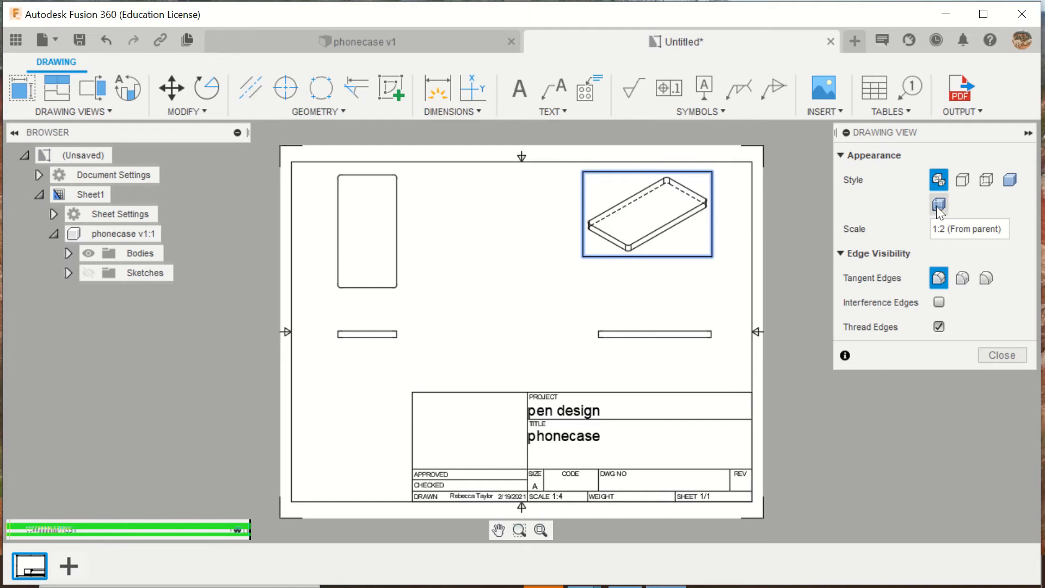
click(1011, 178)
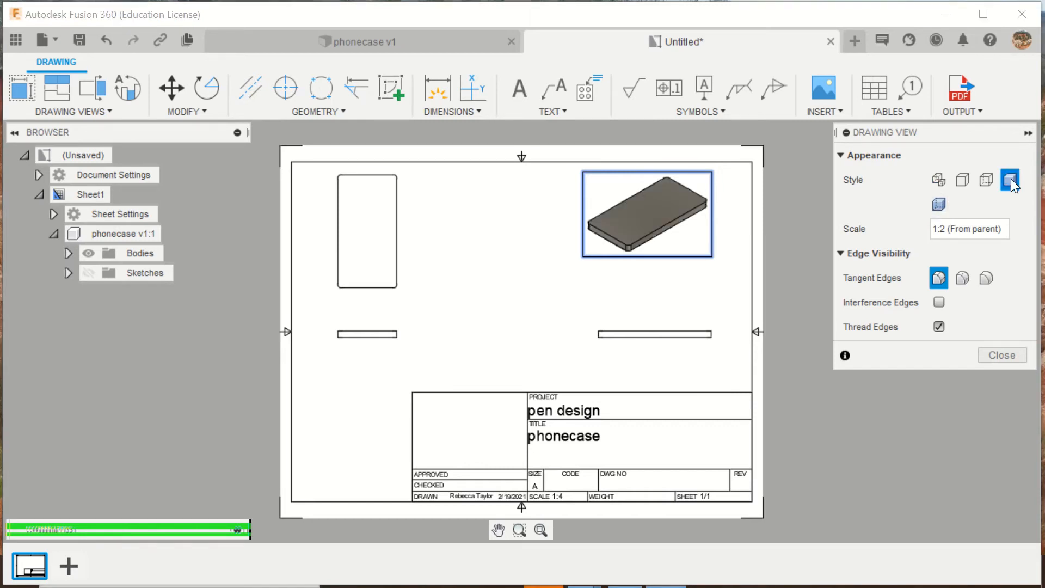
click(937, 205)
click(1010, 178)
click(1011, 354)
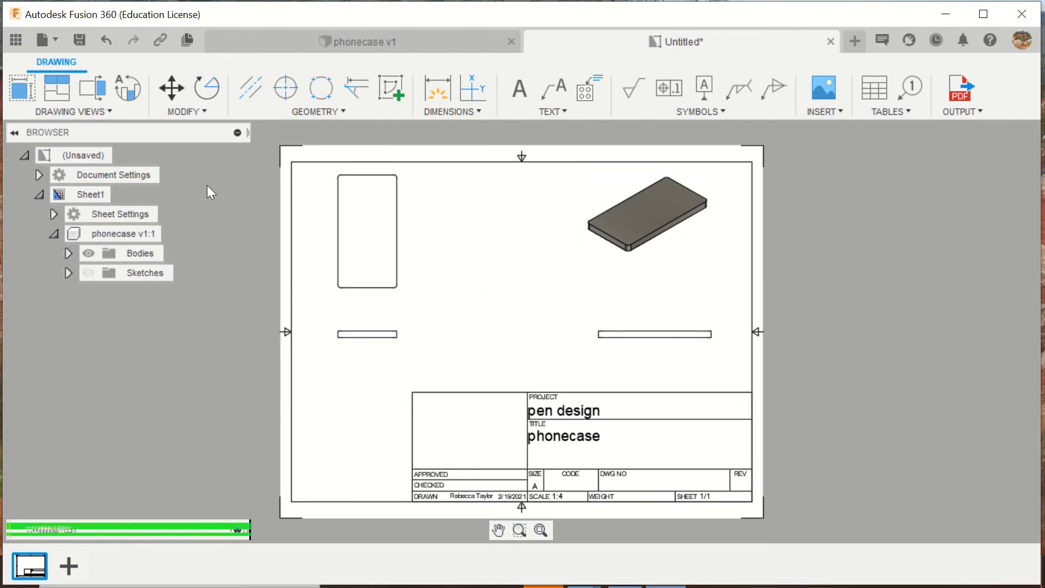
- Dimension the top view's long right edge, placing the dimension to the right of the view
click(436, 87)
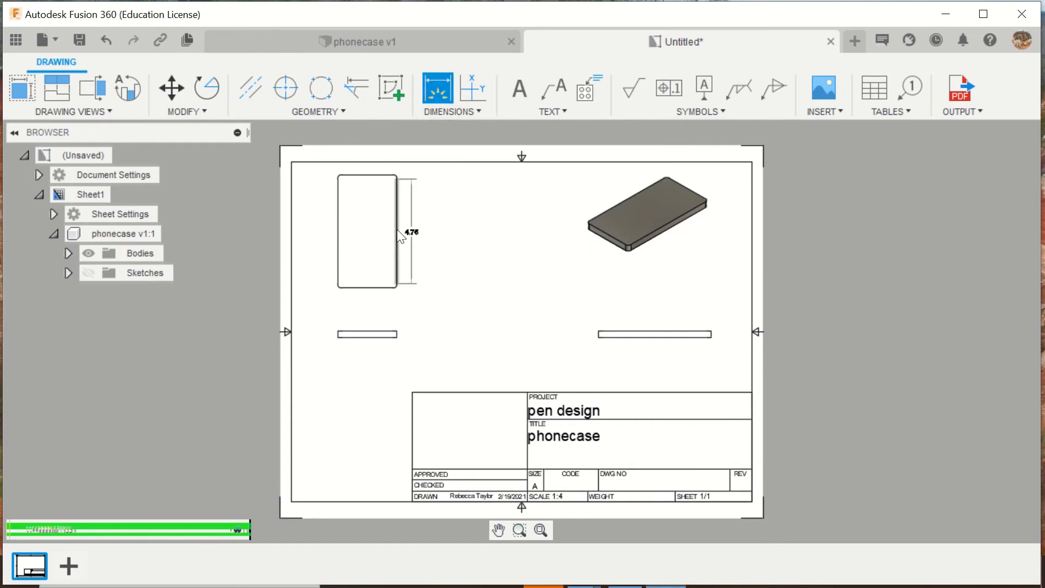
click(399, 234)
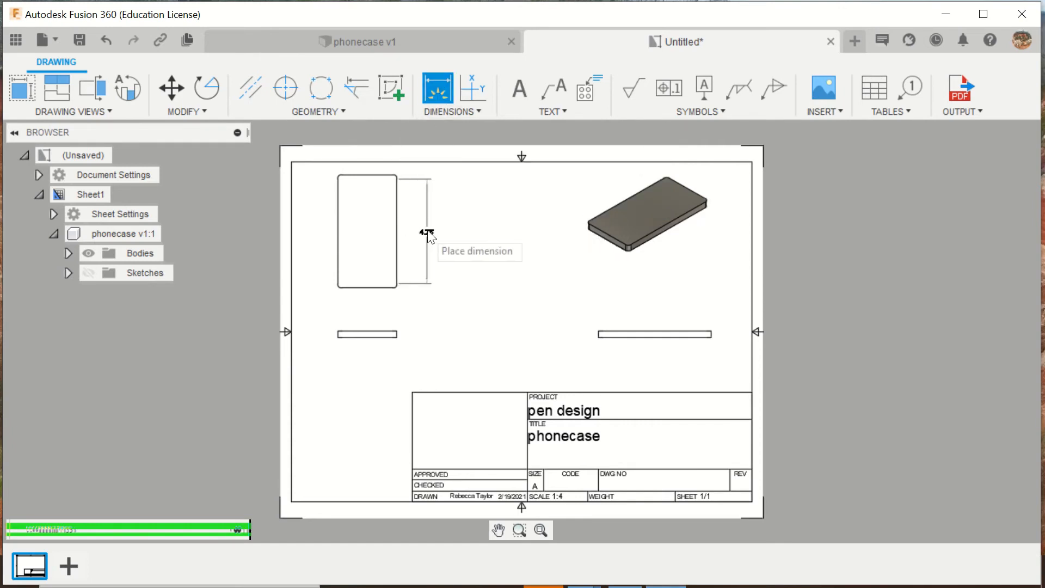
click(458, 231)
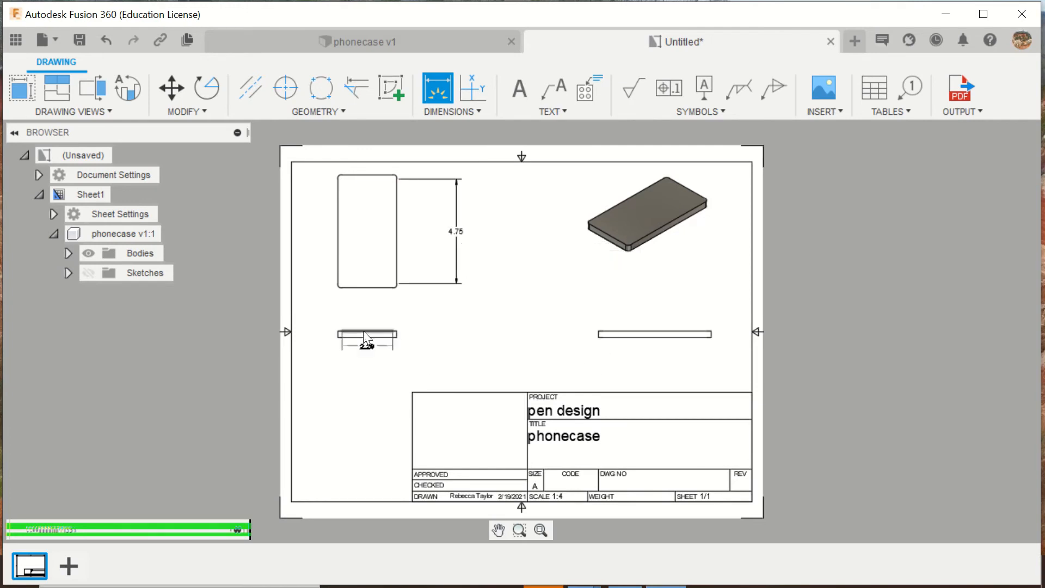
- Dimension the width of the front view along its upper edge, placing the dimension above the view
scroll(362, 324, up, 1)
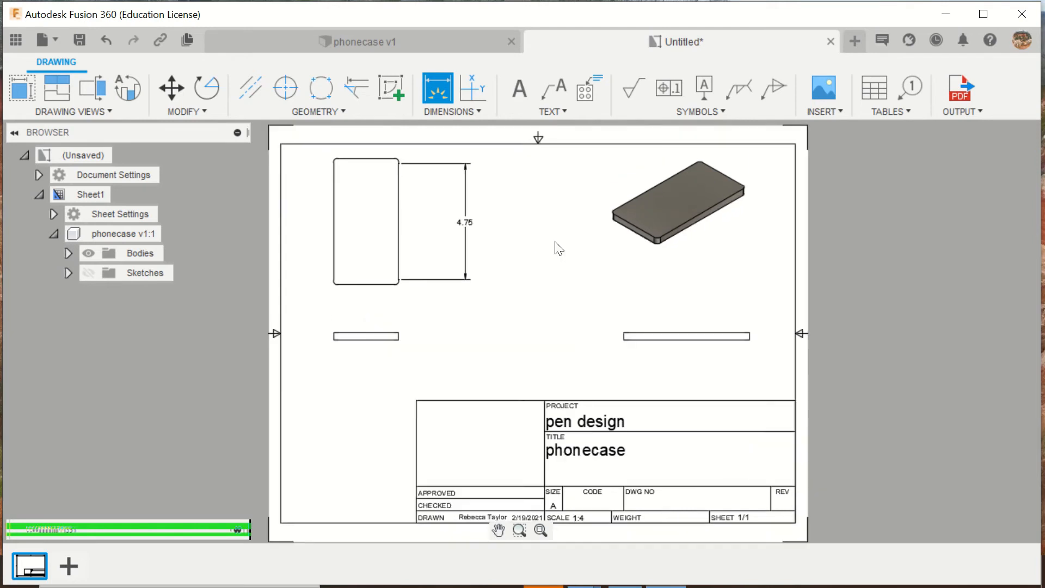
scroll(521, 253, down, 1)
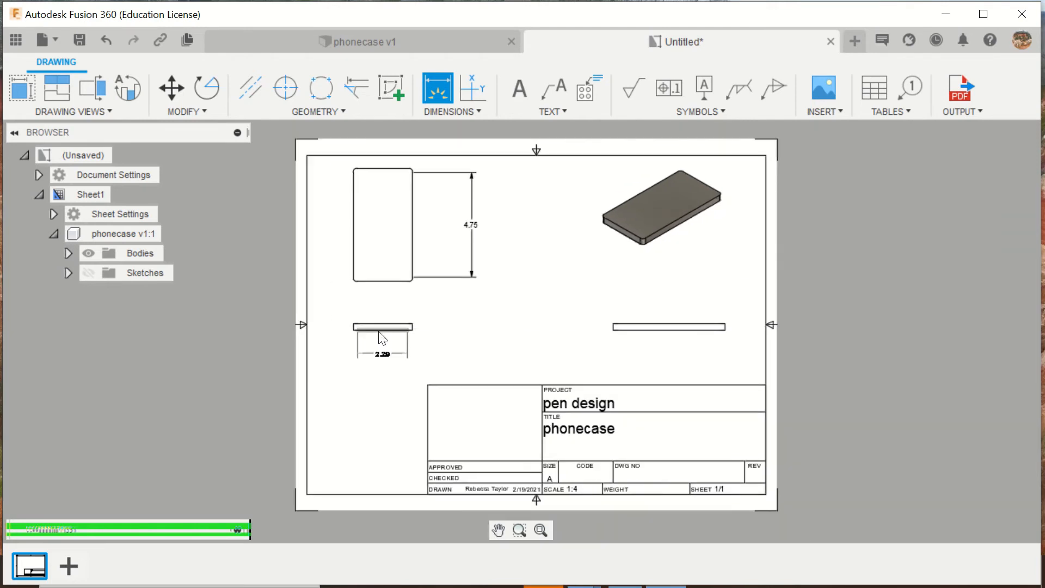
scroll(381, 347, up, 1)
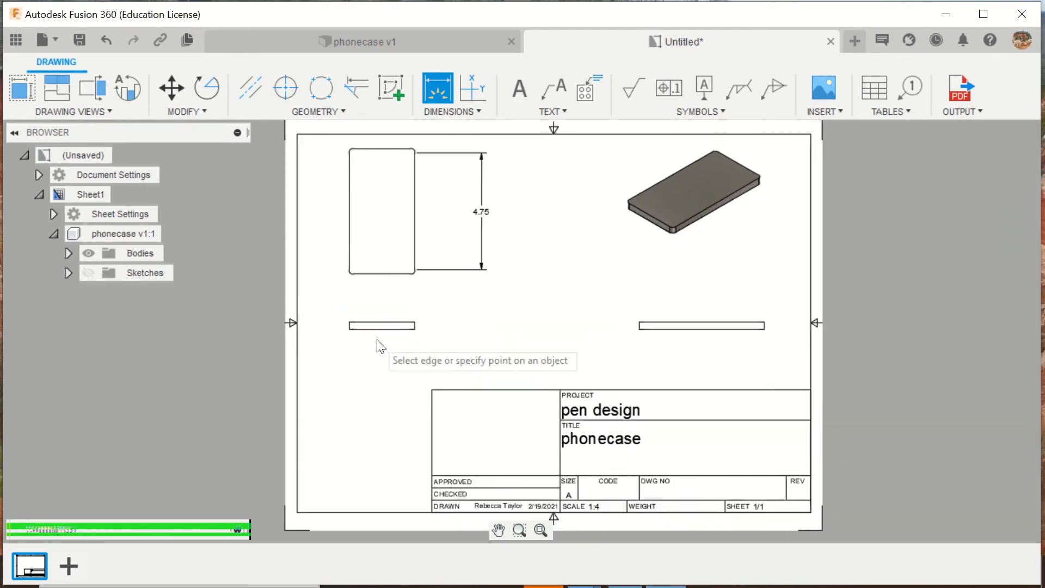
scroll(384, 343, up, 1)
scroll(391, 321, up, 1)
click(379, 319)
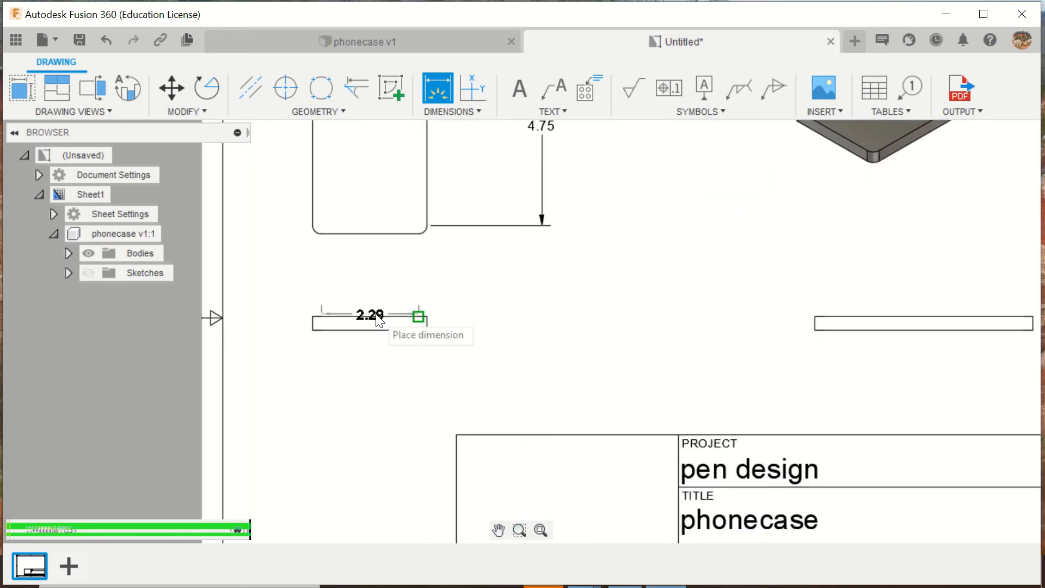
click(373, 285)
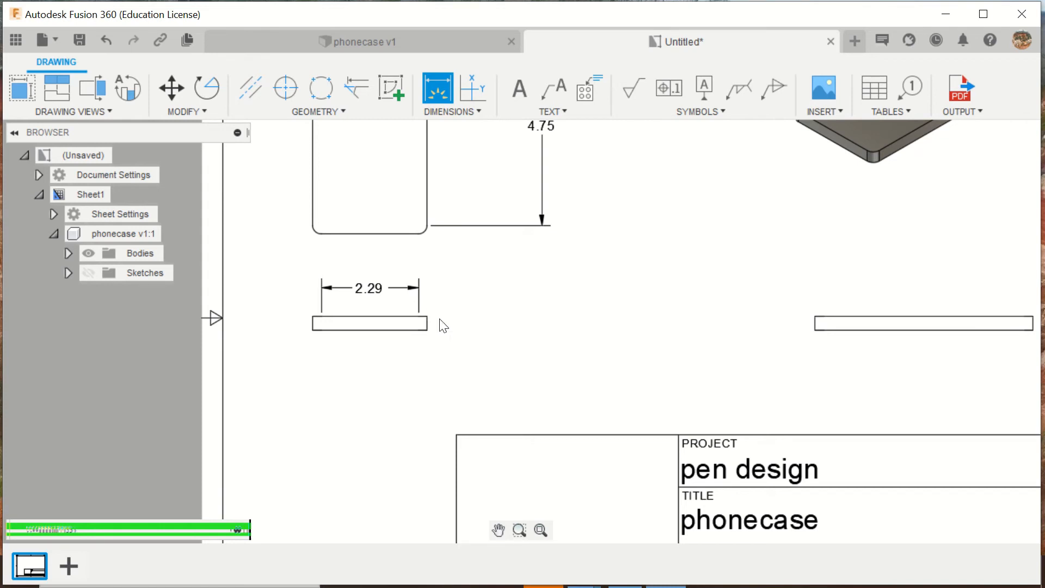
- Dimension the thickness of the front view on its right edge, placing the dimension to the right of the view
scroll(435, 328, up, 1)
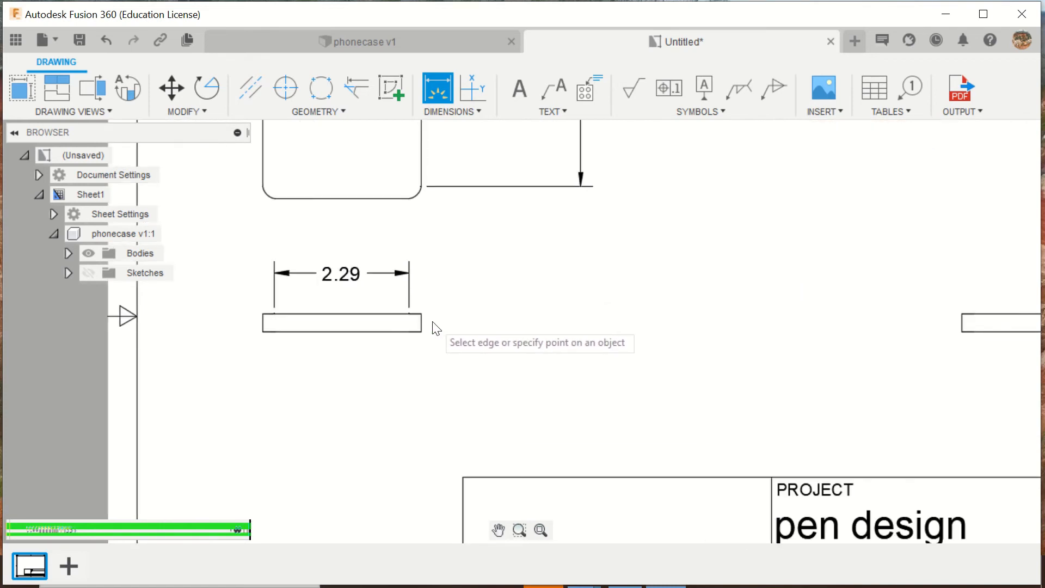
scroll(435, 328, up, 2)
click(393, 315)
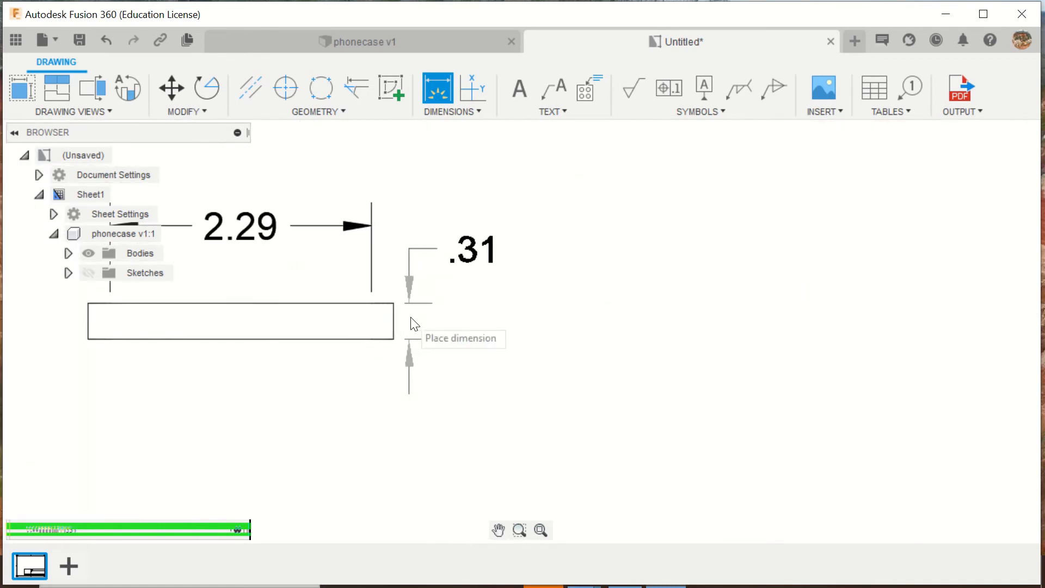
click(495, 317)
scroll(499, 316, down, 3)
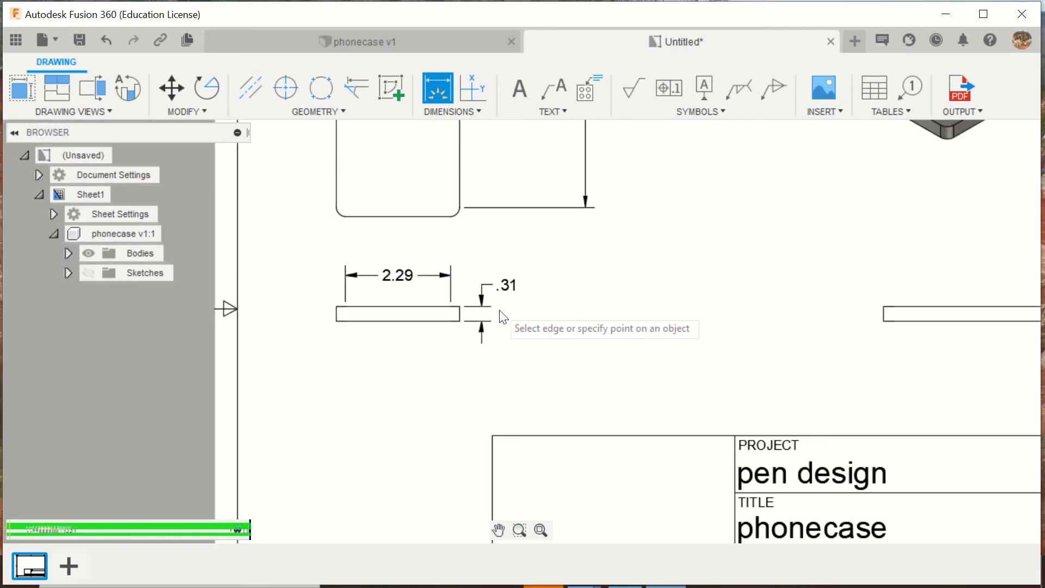
scroll(566, 325, down, 3)
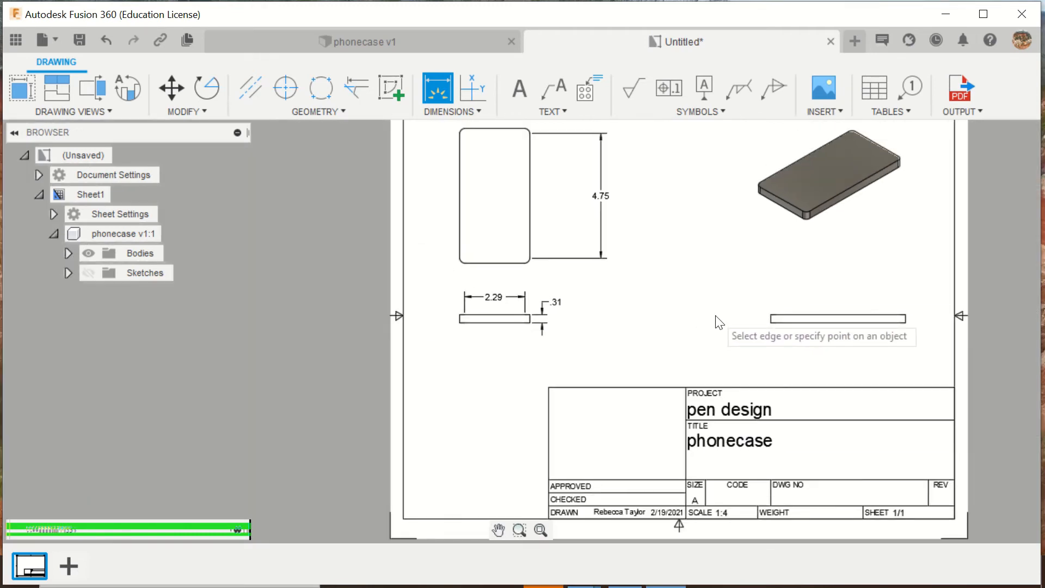
click(847, 317)
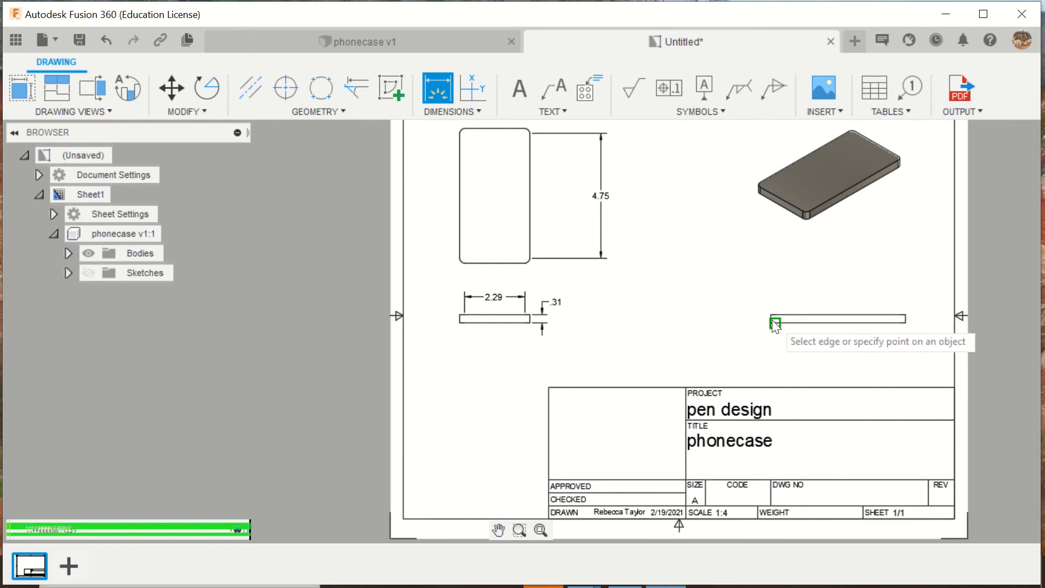
scroll(773, 322, up, 5)
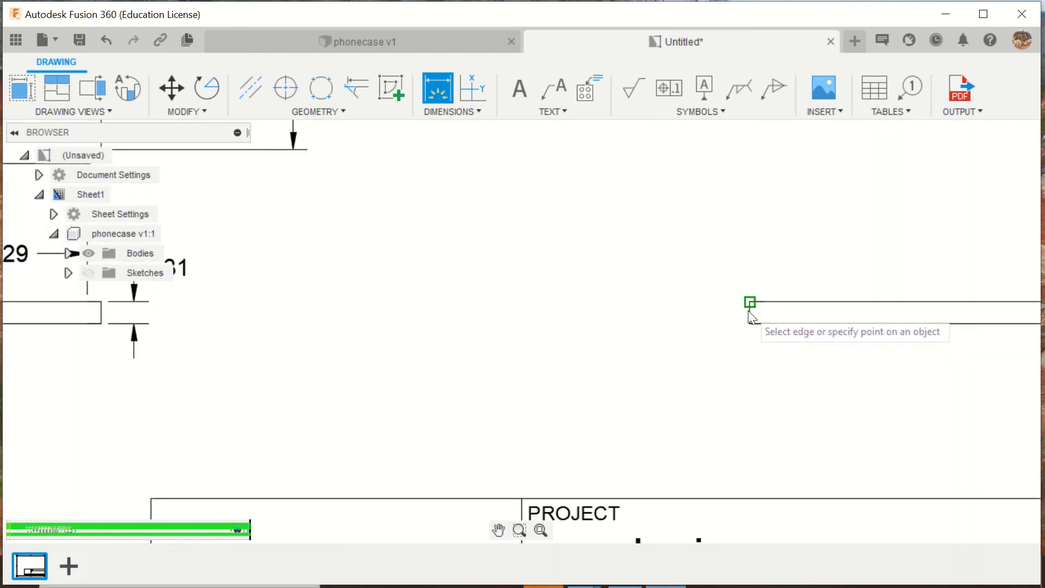
scroll(749, 312, up, 5)
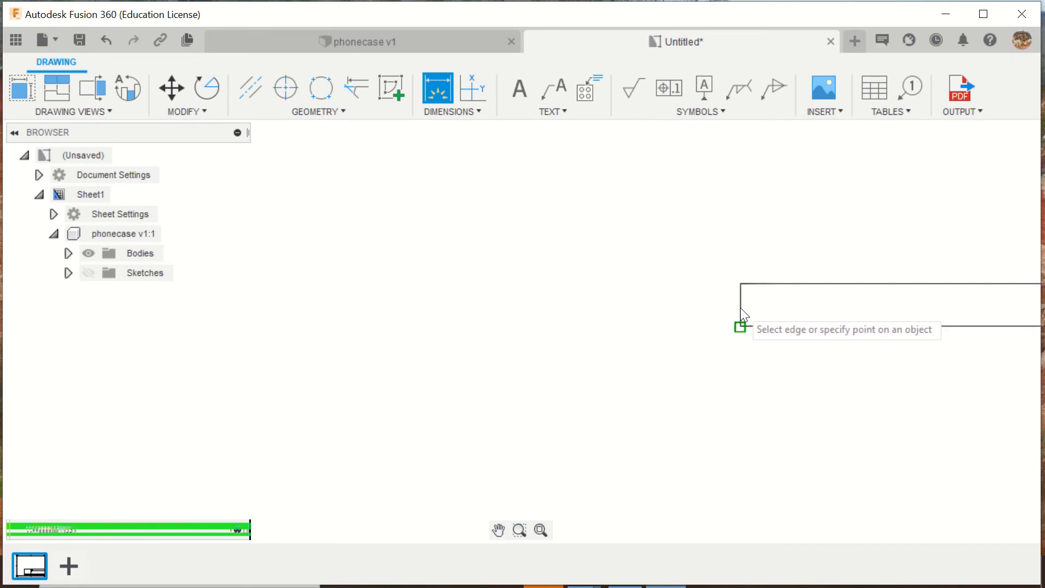
scroll(739, 308, up, 2)
click(735, 304)
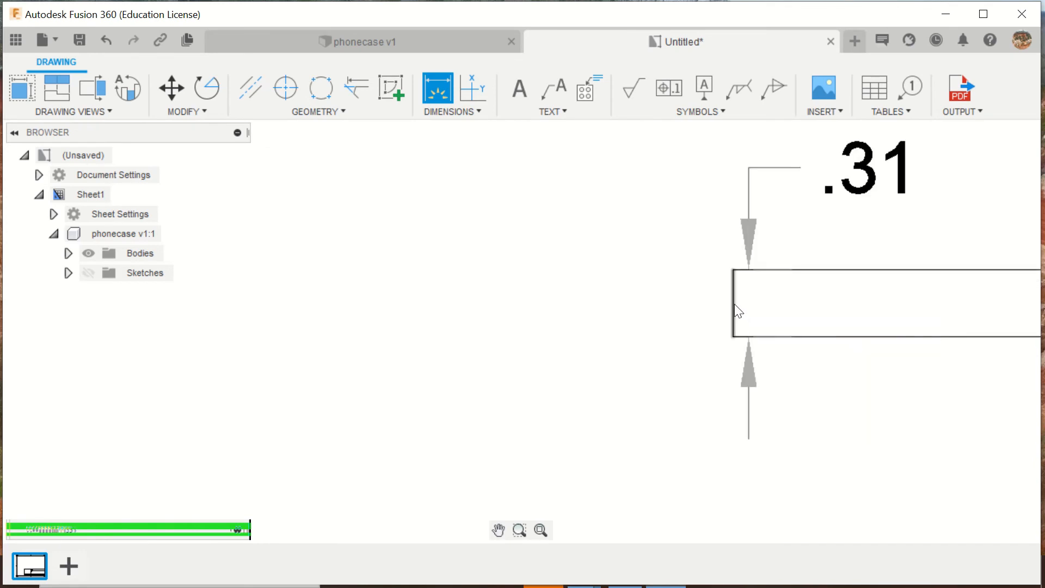
scroll(733, 305, down, 5)
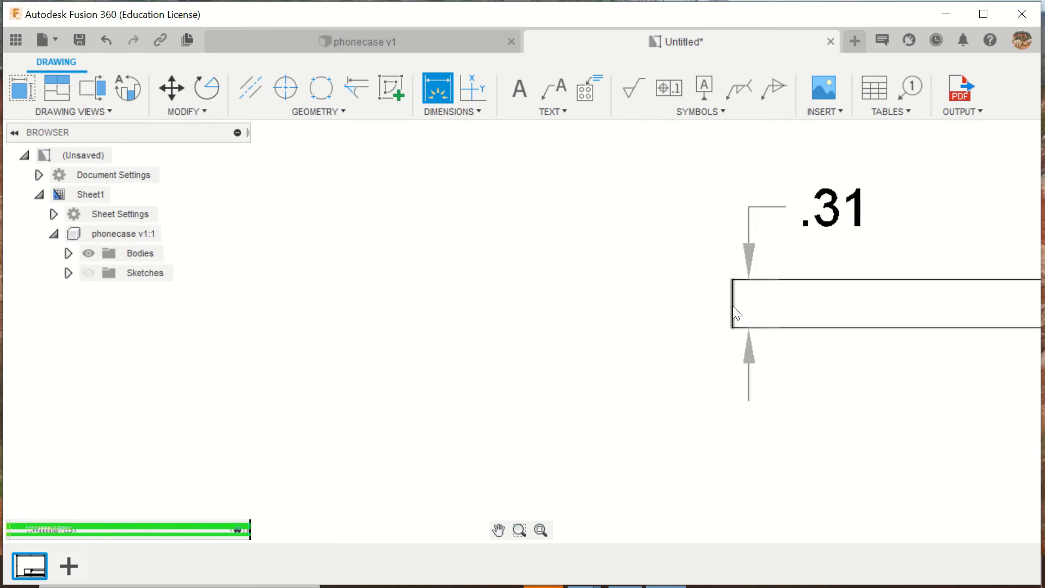
scroll(732, 313, down, 8)
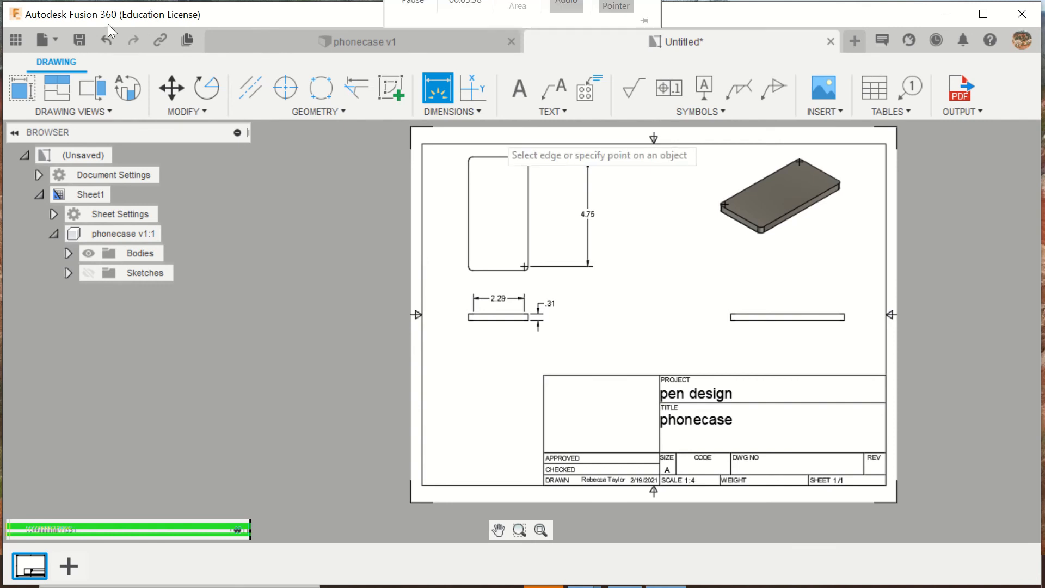
click(54, 41)
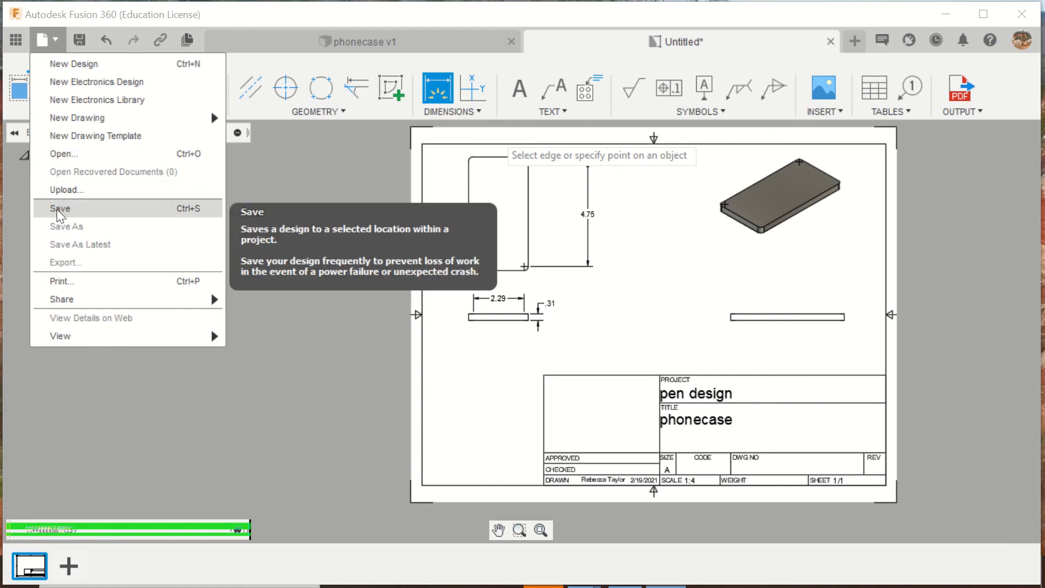
mouse_move(75, 302)
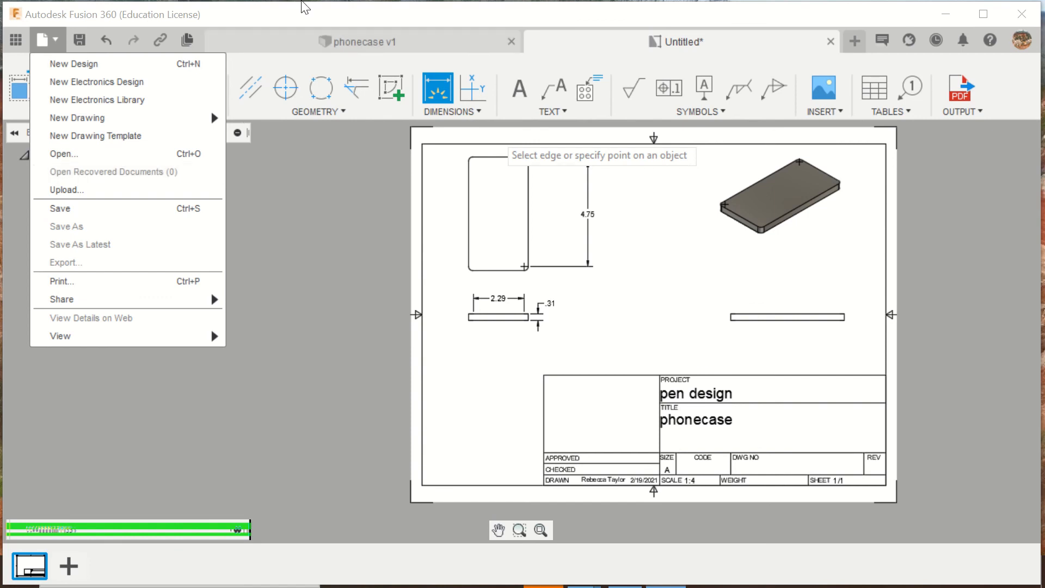
mouse_move(427, 6)
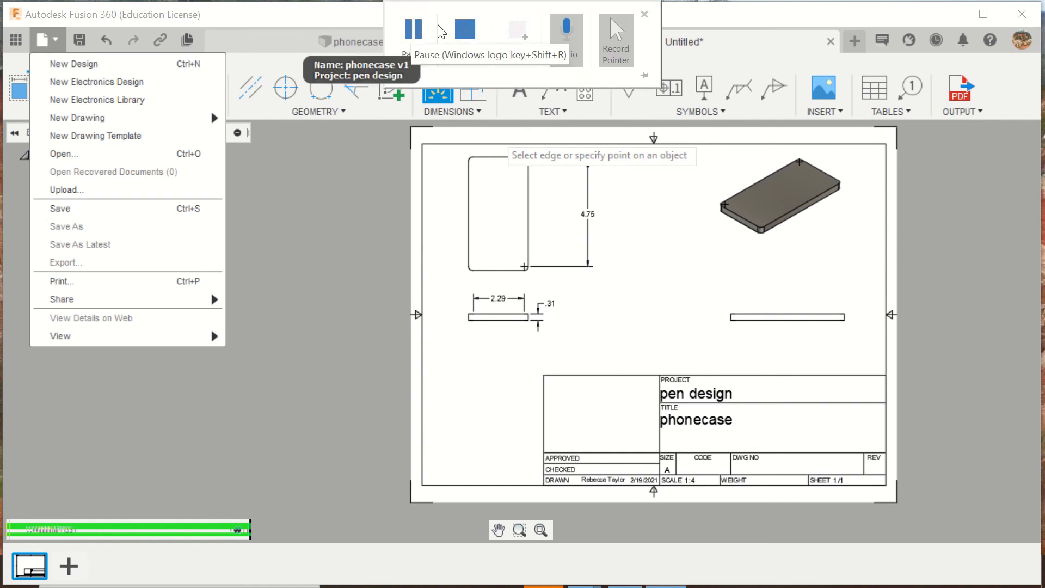